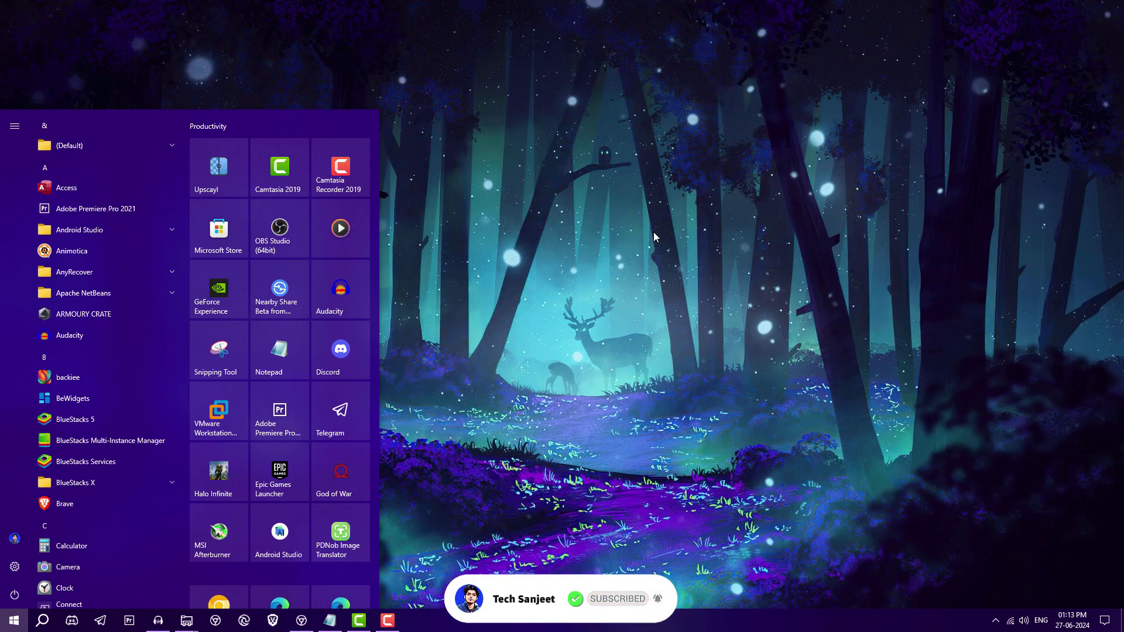
Open Settings and review the free Windows 11 version 22H2 offer on the Windows Update page
{"action": "key", "text": "super+i"}
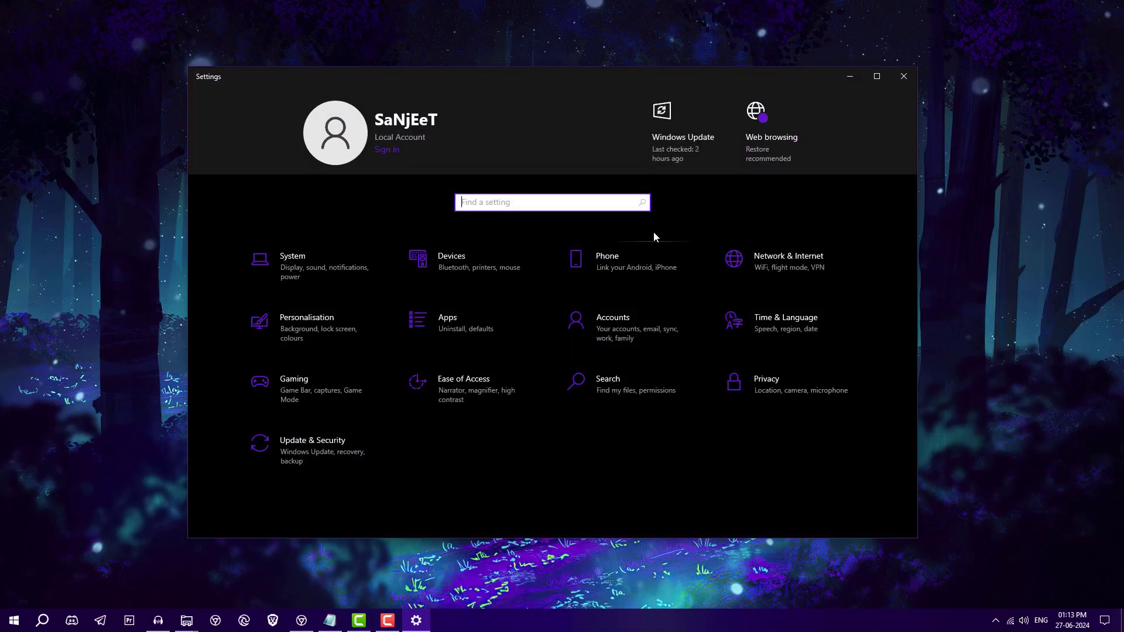
{"action": "left_click", "coordinate": [701, 161]}
{"action": "left_click", "coordinate": [701, 160]}
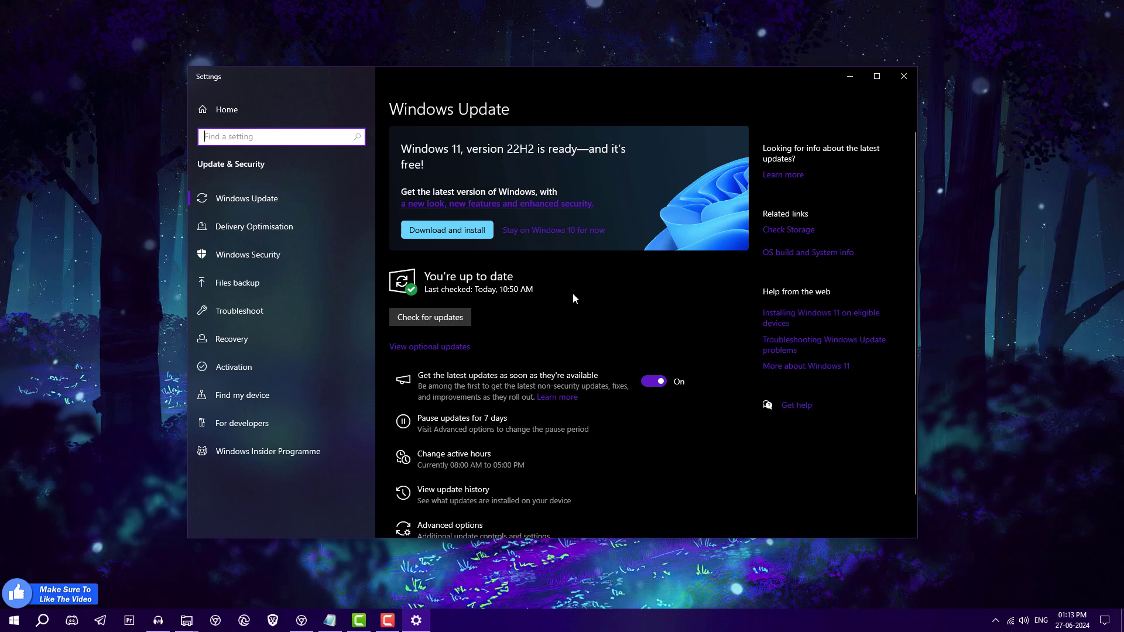
{"action": "left_click", "coordinate": [438, 234]}
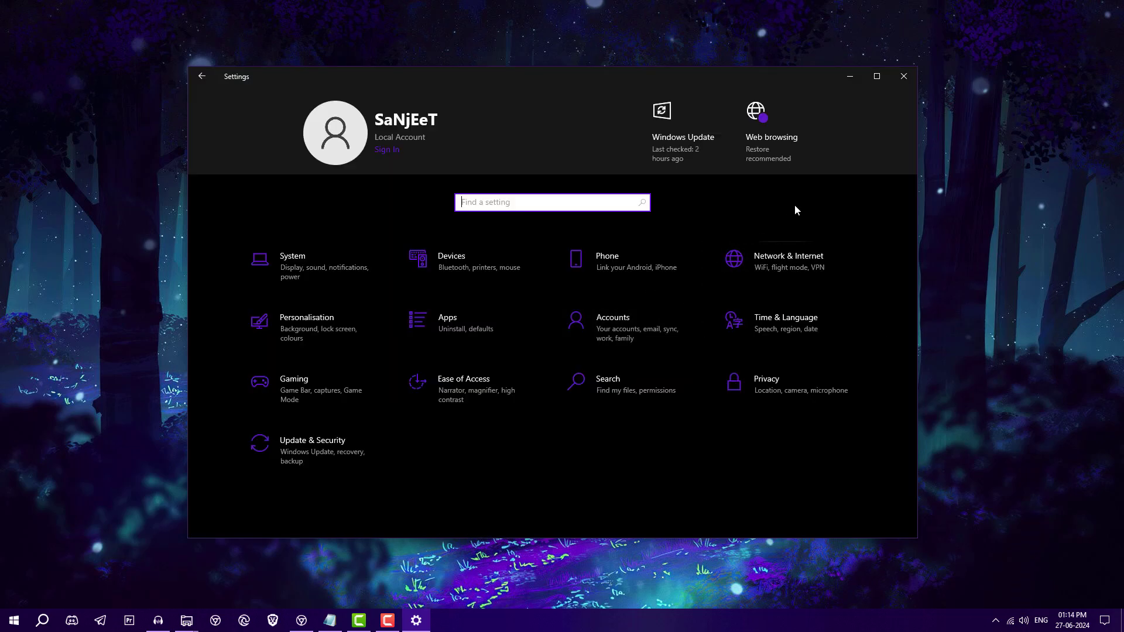
Close Settings and launch Registry Editor as administrator from Windows search
{"action": "left_click", "coordinate": [902, 76]}
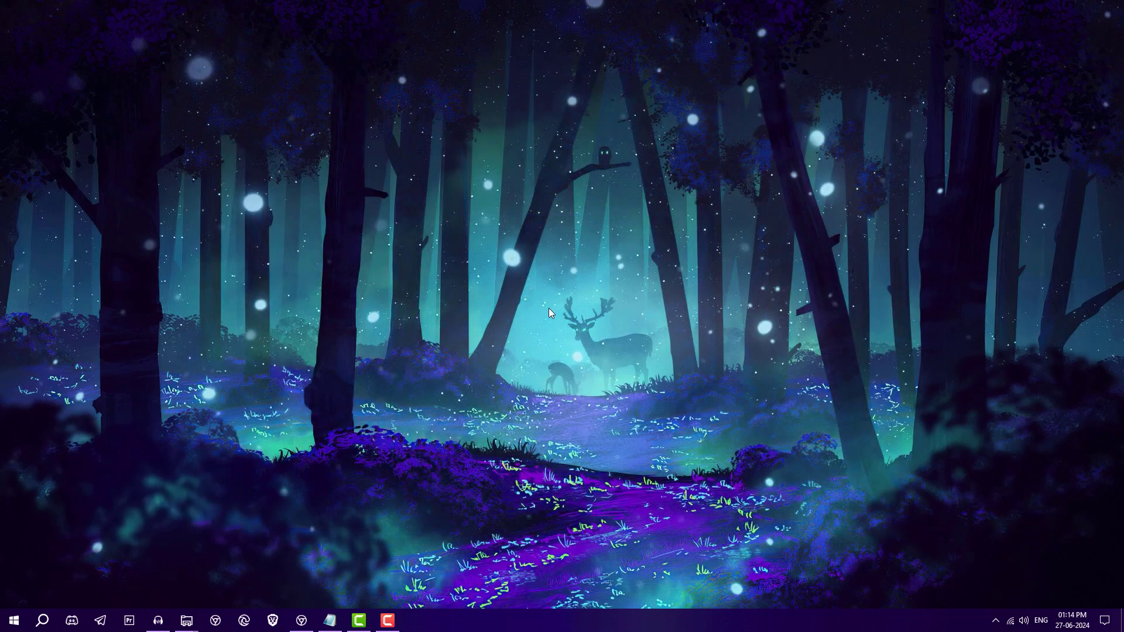
{"action": "left_click", "coordinate": [42, 620]}
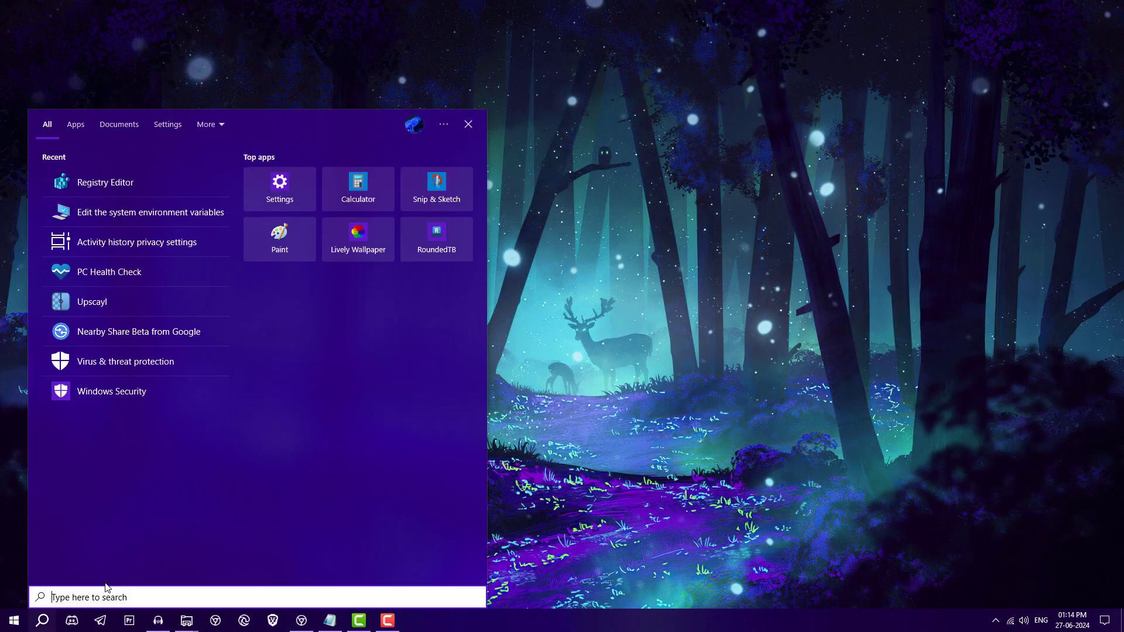
{"action": "right_click", "coordinate": [131, 185]}
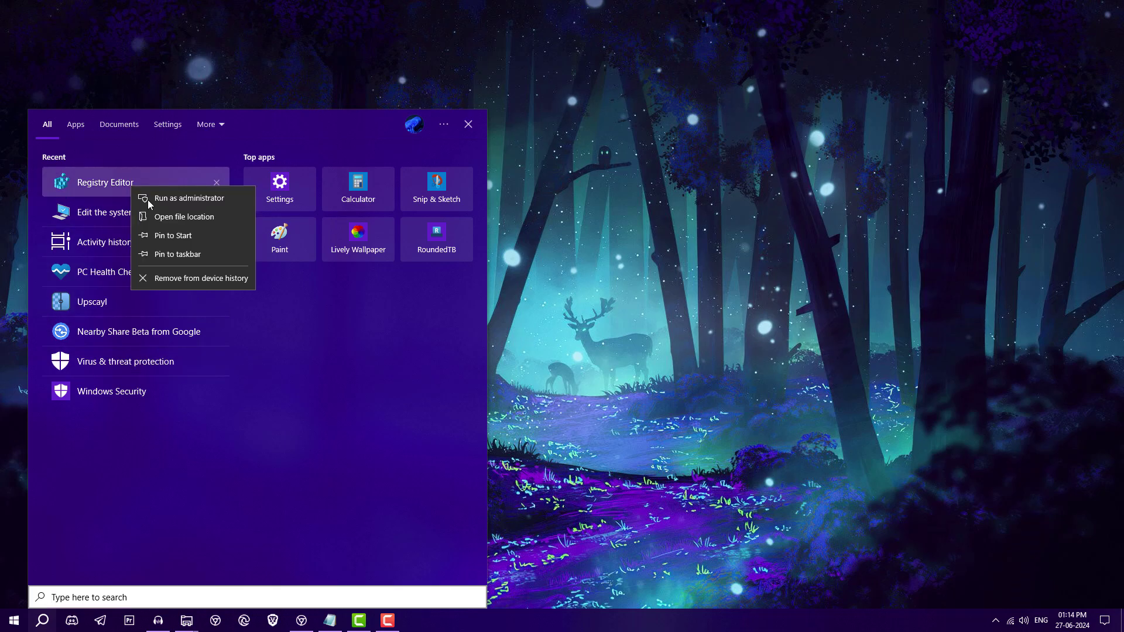
{"action": "left_click", "coordinate": [178, 203]}
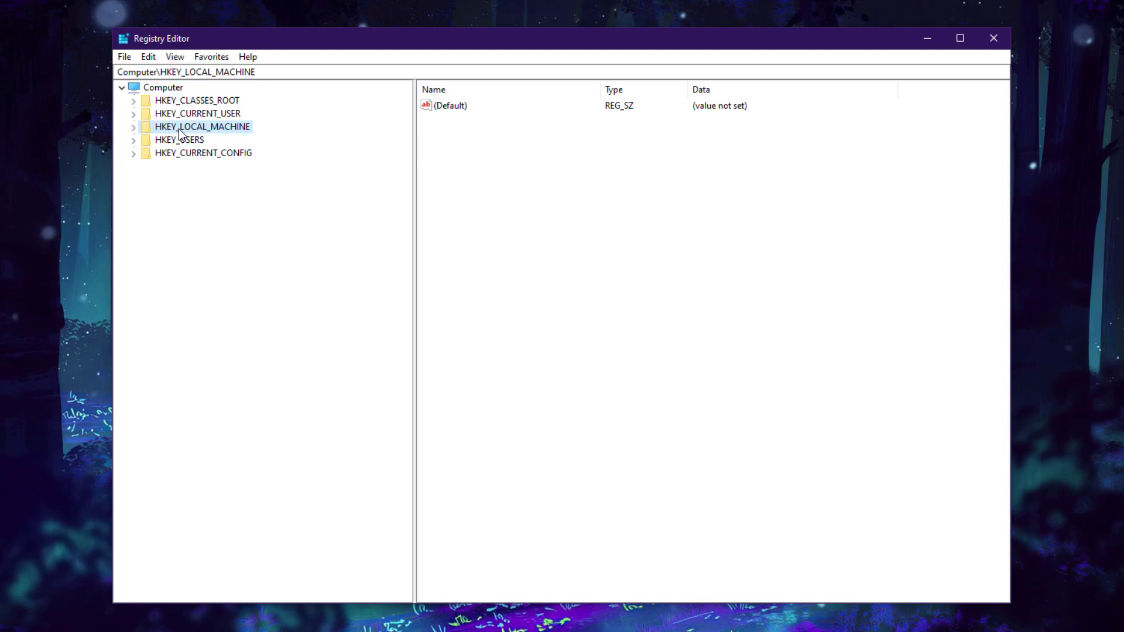
Expand HKEY_LOCAL_MACHINE\SOFTWARE\Policies\Microsoft\Windows to reach the WindowsUpdate key
{"action": "double_click", "coordinate": [180, 128]}
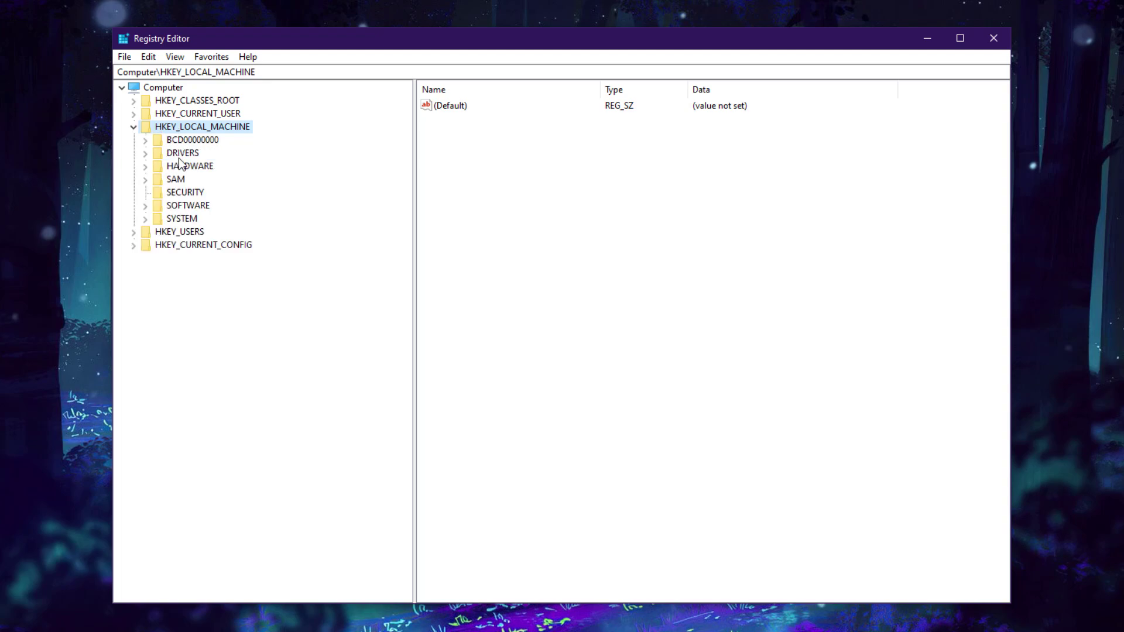
{"action": "double_click", "coordinate": [186, 205]}
{"action": "scroll", "coordinate": [189, 229], "scroll_direction": "down", "scroll_amount": 7}
{"action": "double_click", "coordinate": [203, 338]}
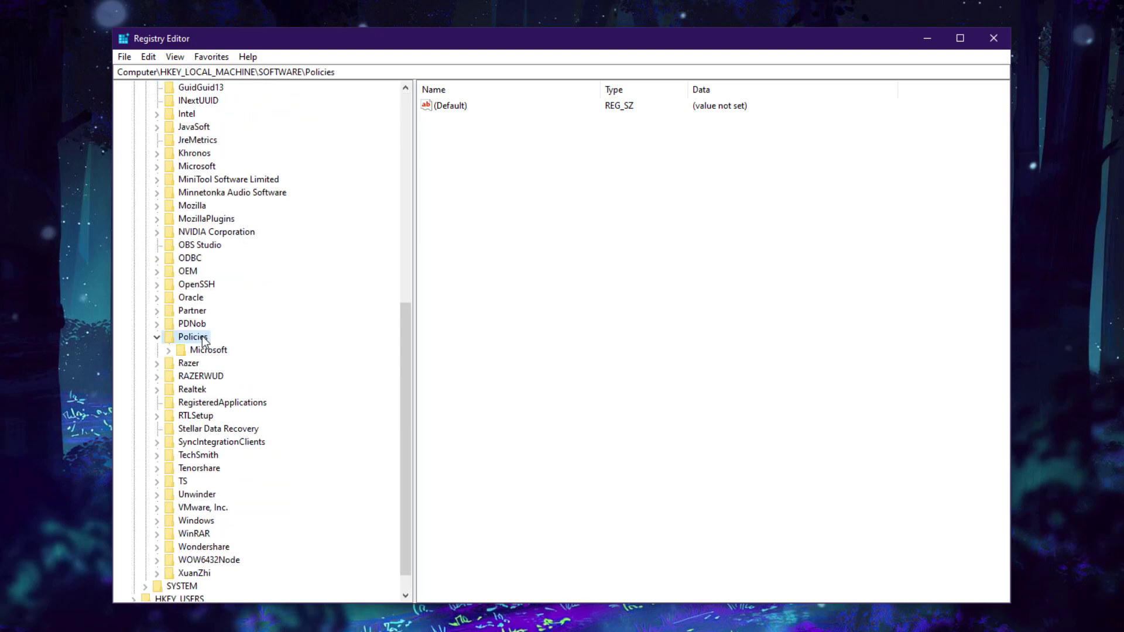
{"action": "double_click", "coordinate": [212, 351]}
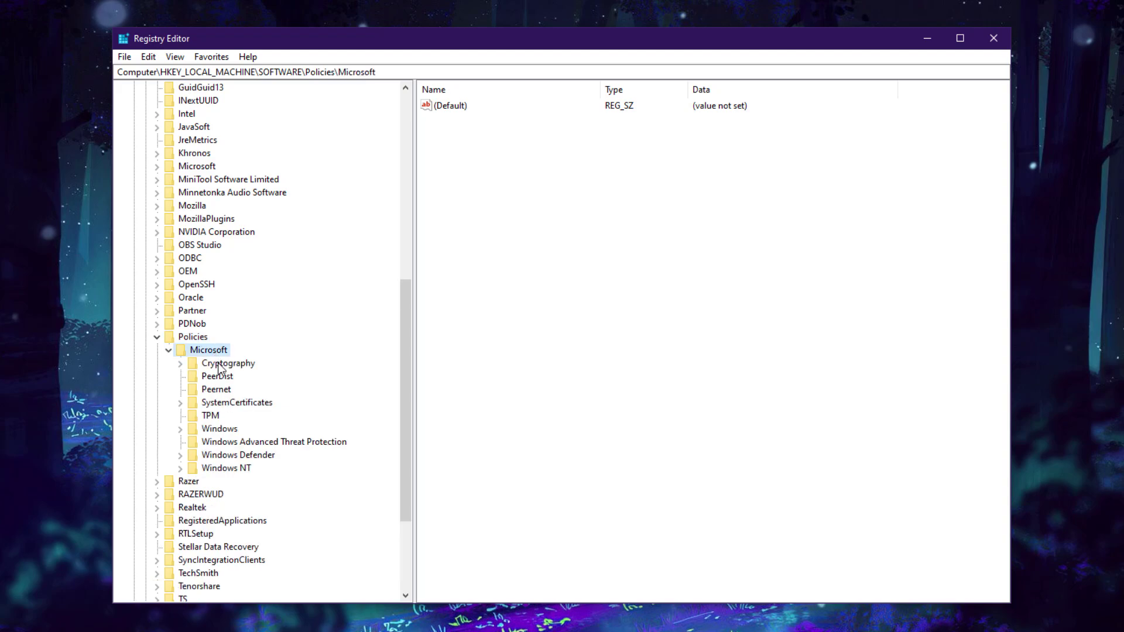
{"action": "double_click", "coordinate": [220, 429]}
{"action": "scroll", "coordinate": [254, 446], "scroll_direction": "down", "scroll_amount": 3}
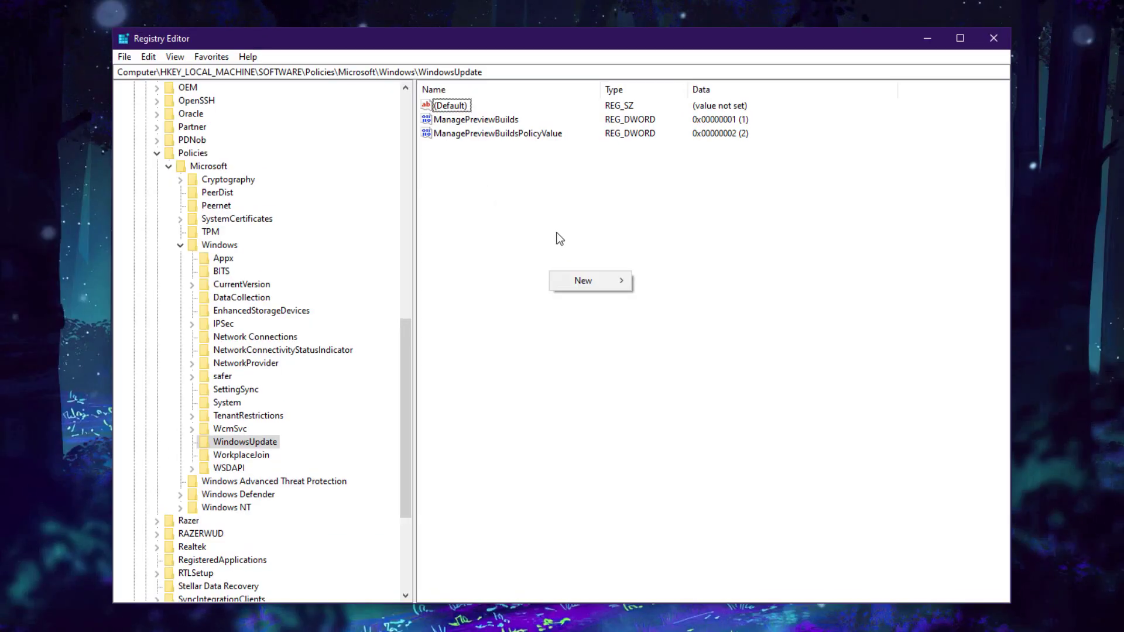
Create a DWORD (32-bit) value named TargetReleaseVersion in WindowsUpdate with data 1
{"action": "right_click", "coordinate": [556, 195]}
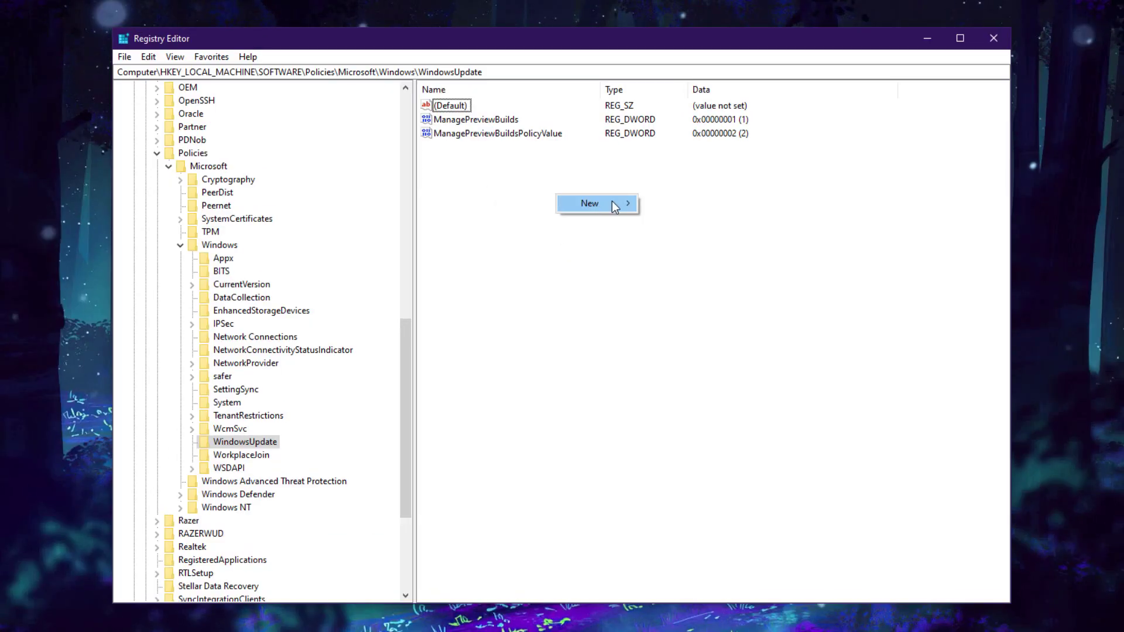
{"action": "mouse_move", "coordinate": [612, 201]}
{"action": "left_click", "coordinate": [679, 256]}
{"action": "type", "text": "TargetReleaseVersion"}
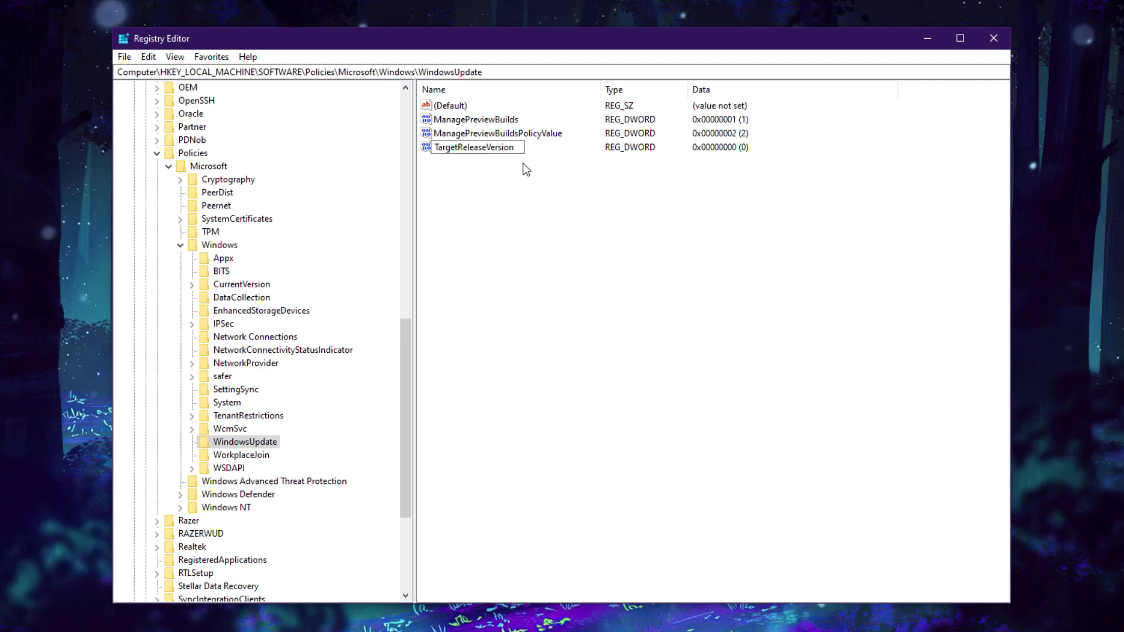
{"action": "key", "text": "Return"}
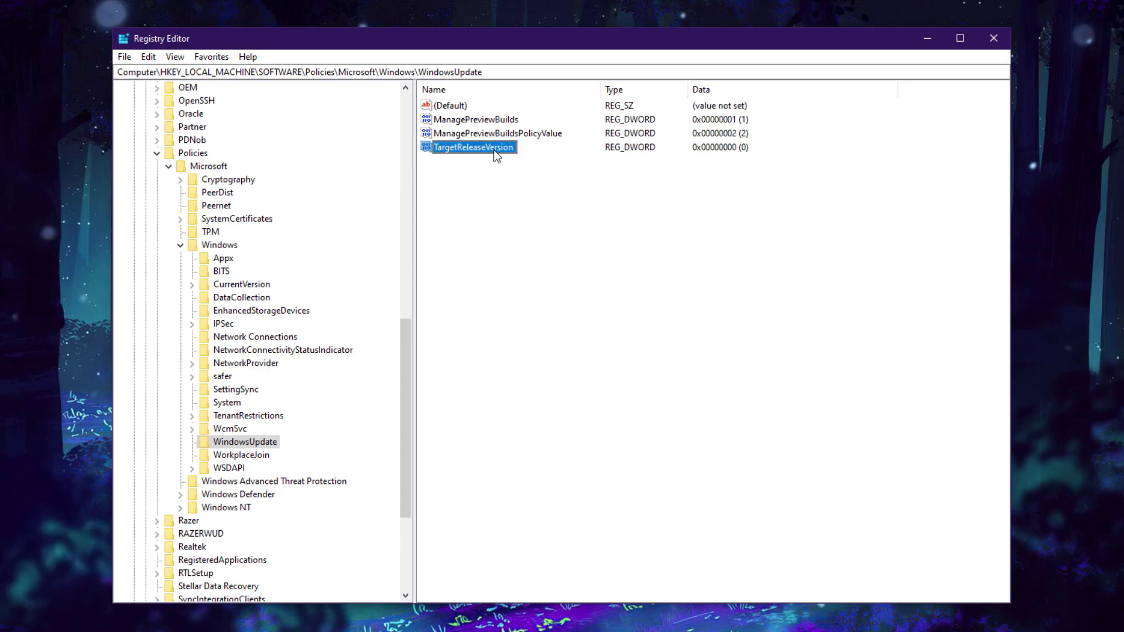
{"action": "right_click", "coordinate": [493, 150]}
{"action": "left_click", "coordinate": [503, 159]}
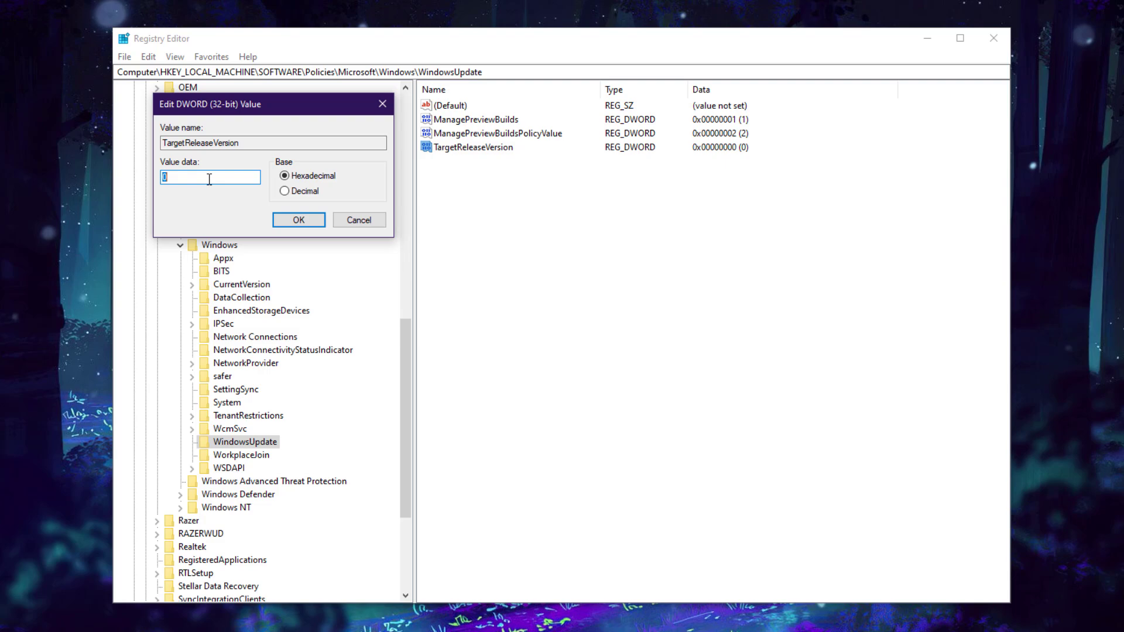
{"action": "type", "text": "1"}
{"action": "key", "text": "Return"}
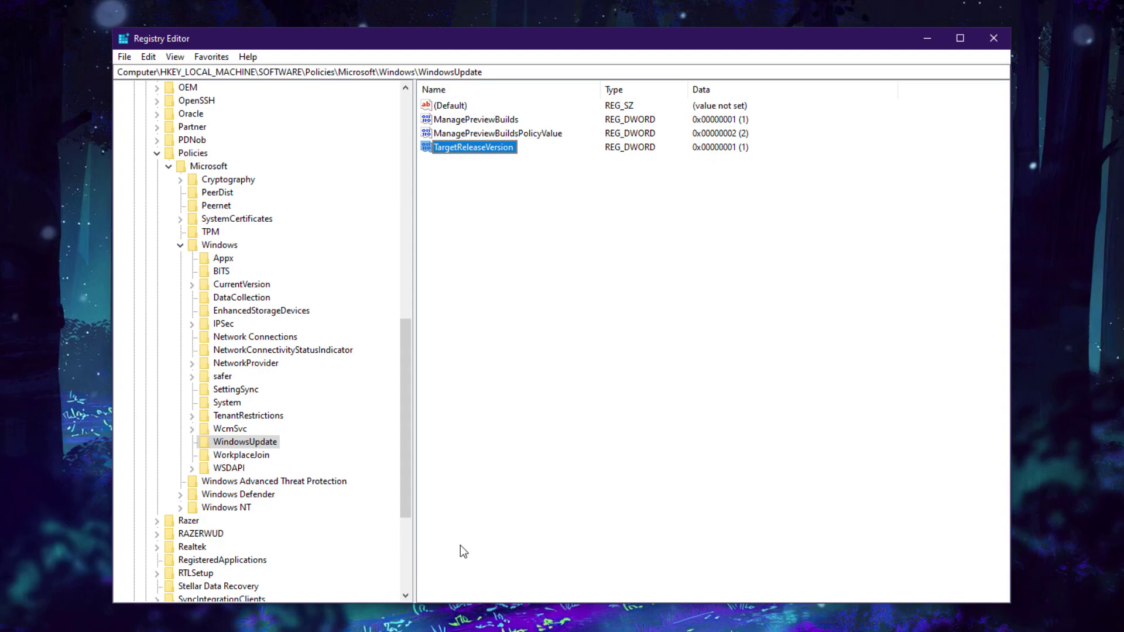
Add a string value TargetReleaseVersionInfo with data 22H2
{"action": "right_click", "coordinate": [535, 256]}
{"action": "mouse_move", "coordinate": [619, 264]}
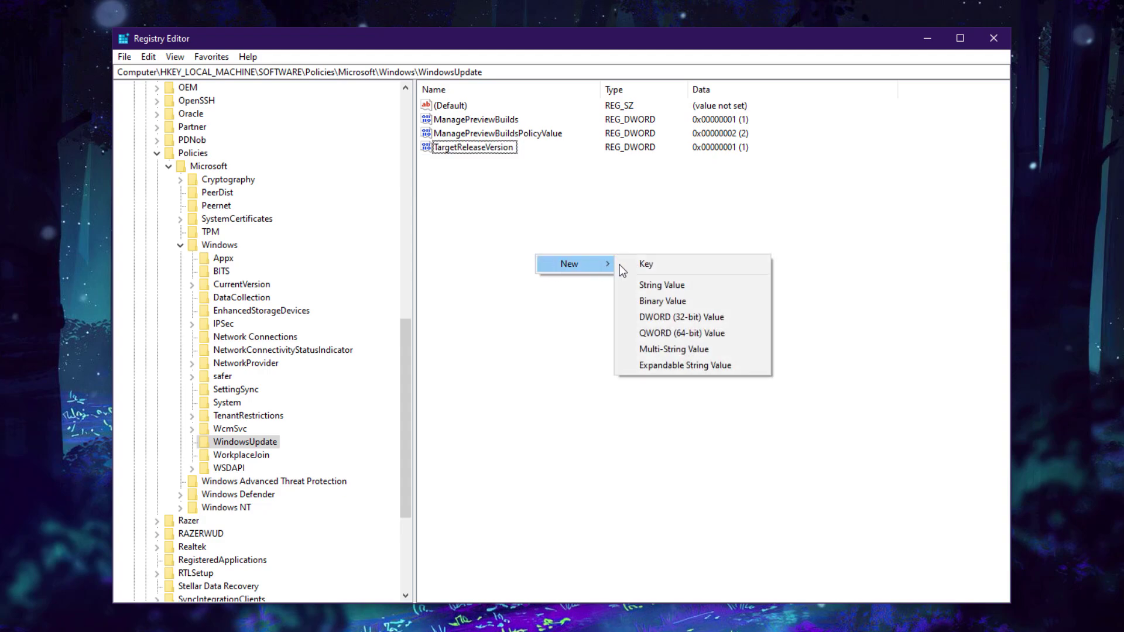
{"action": "left_click", "coordinate": [634, 290]}
{"action": "type", "text": "TargetReleaseVersionInfo"}
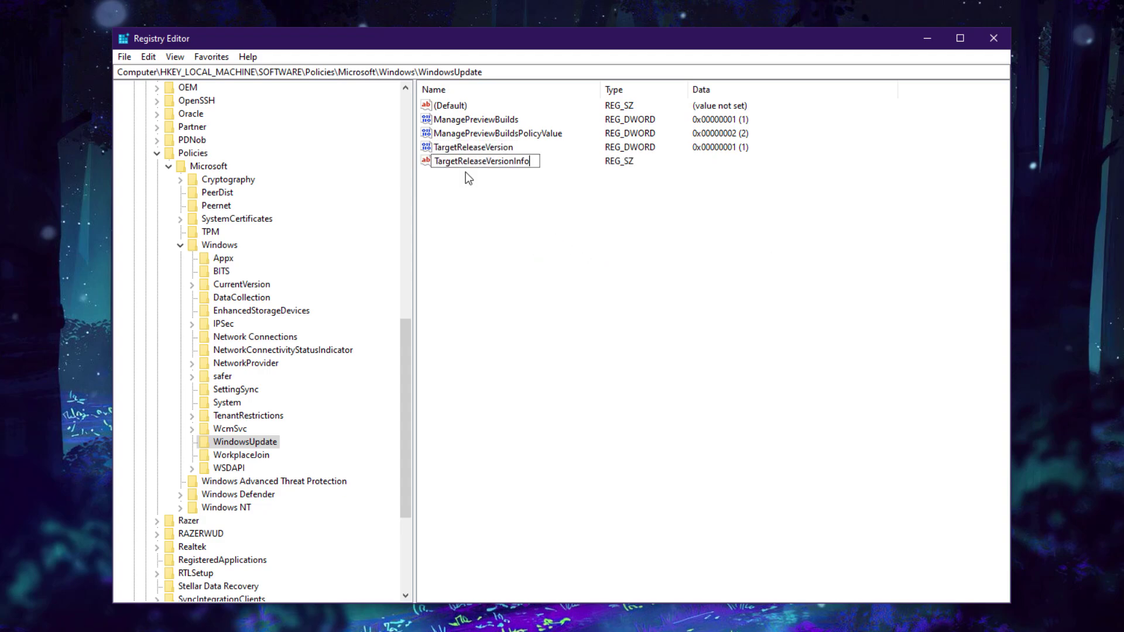
{"action": "key", "text": "Return"}
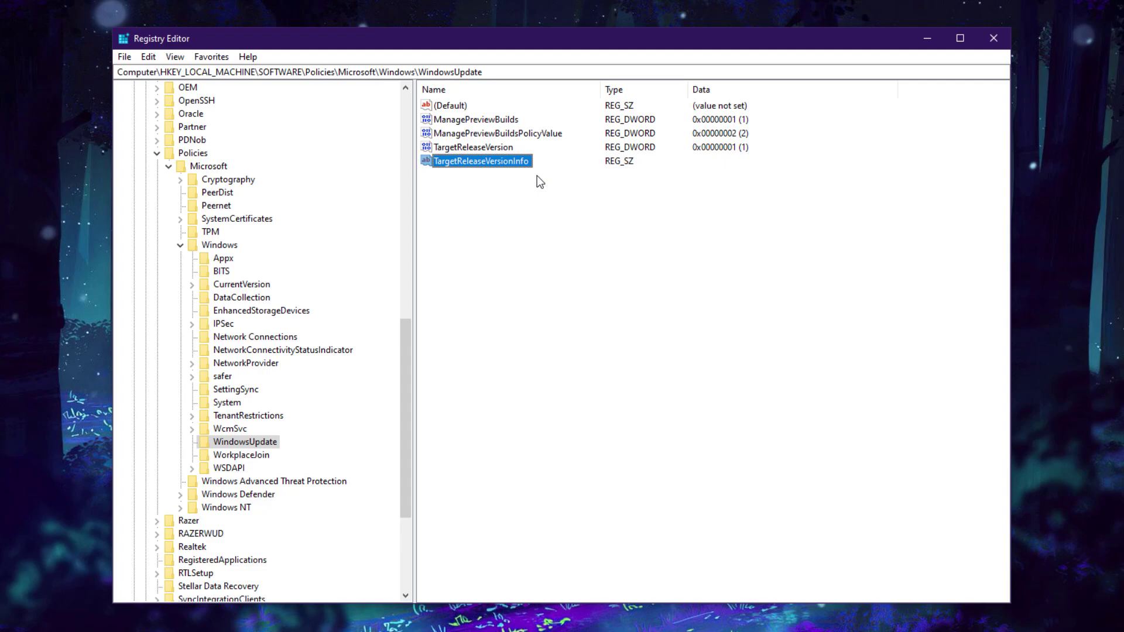
{"action": "right_click", "coordinate": [520, 160]}
{"action": "left_click", "coordinate": [541, 168]}
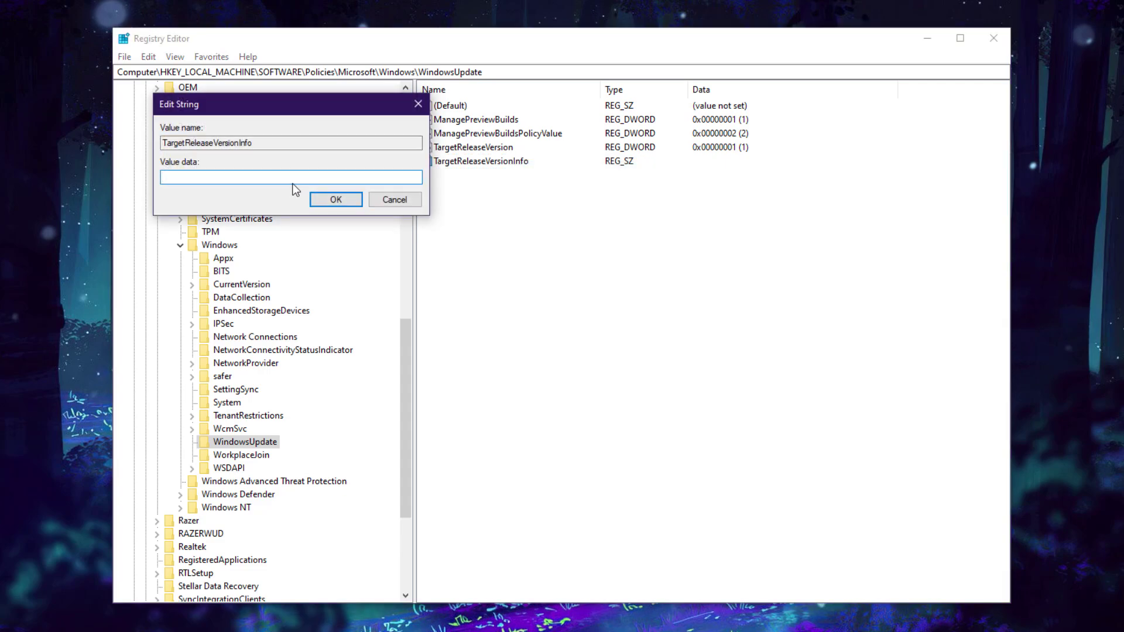
{"action": "type", "text": "22H2"}
{"action": "left_click", "coordinate": [338, 200]}
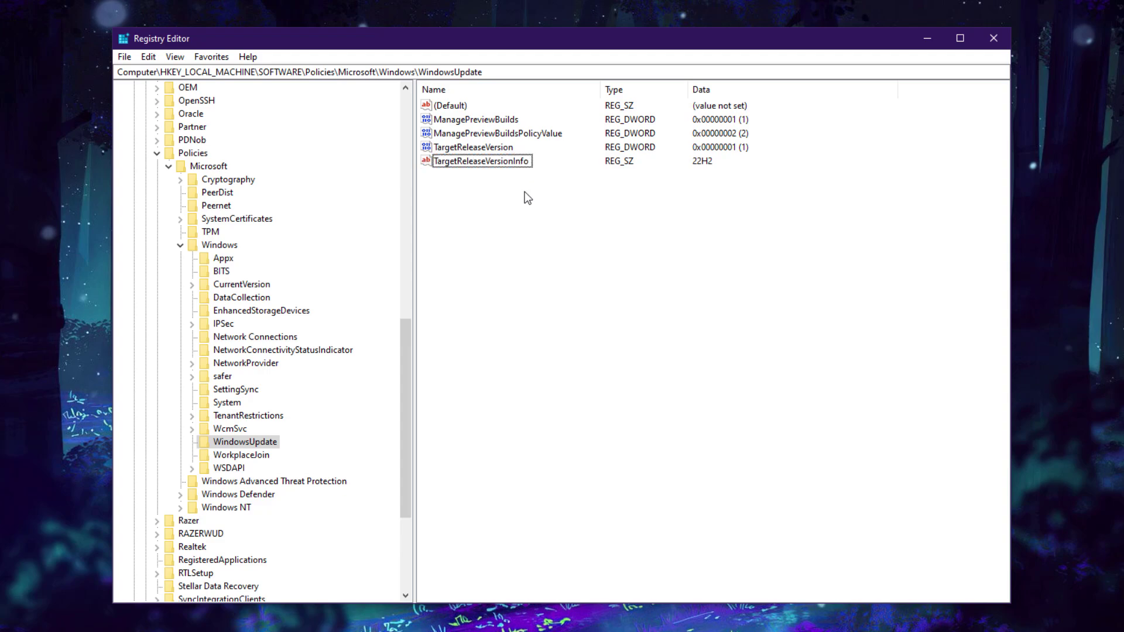
Add a string value ProductVersion with data Windows 10
{"action": "right_click", "coordinate": [525, 192]}
{"action": "mouse_move", "coordinate": [575, 202]}
{"action": "left_click", "coordinate": [645, 222]}
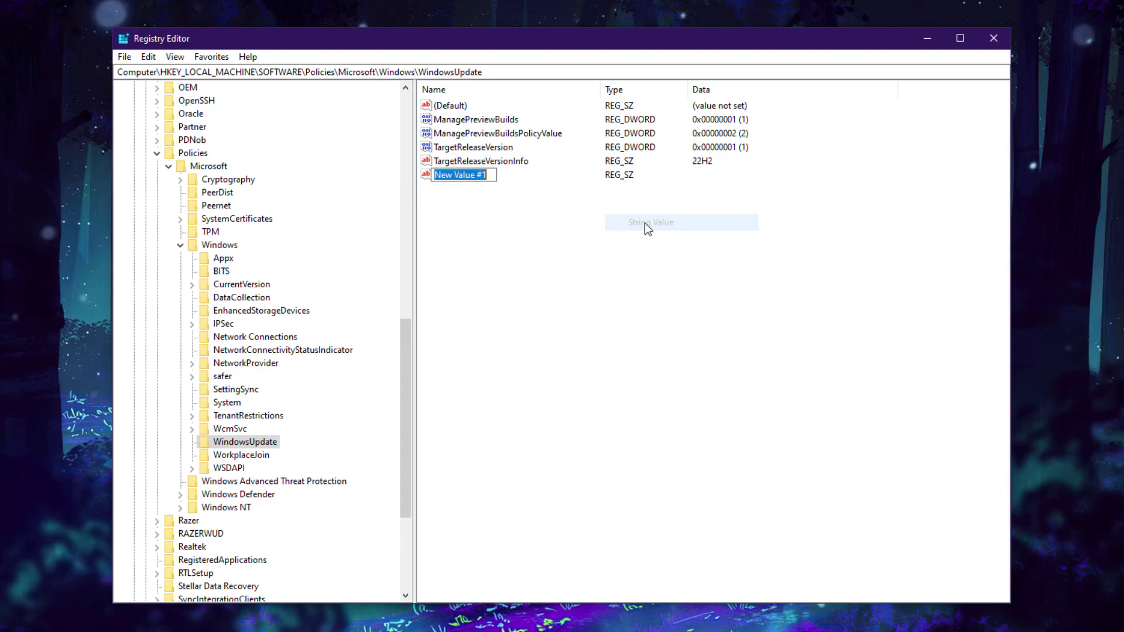
{"action": "type", "text": "ProductVersion"}
{"action": "key", "text": "Return"}
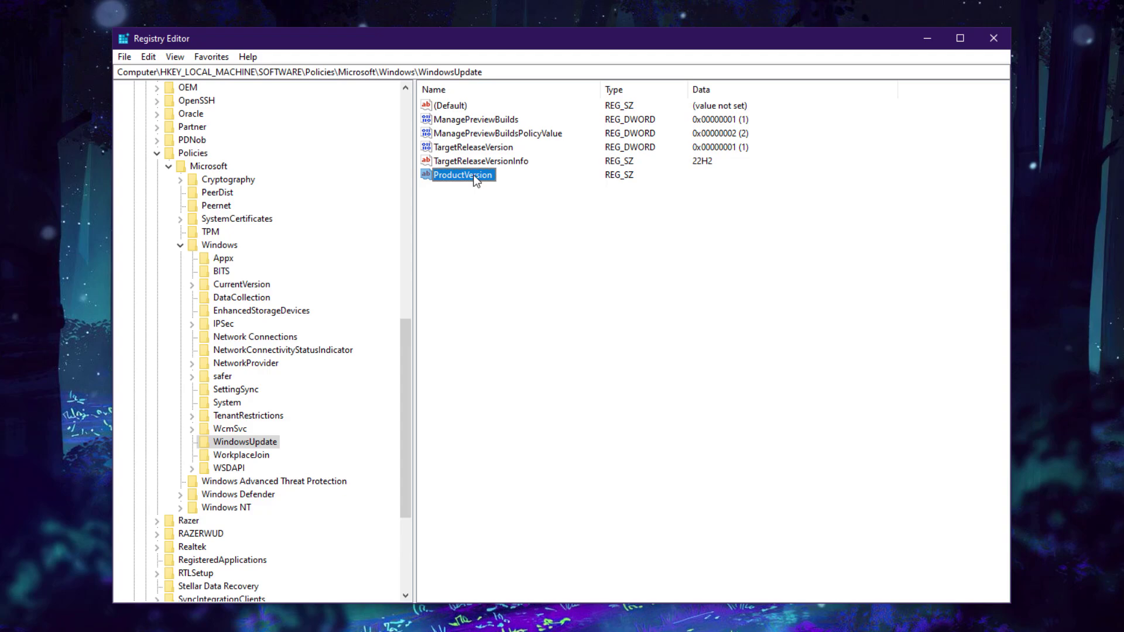
{"action": "double_click", "coordinate": [476, 179]}
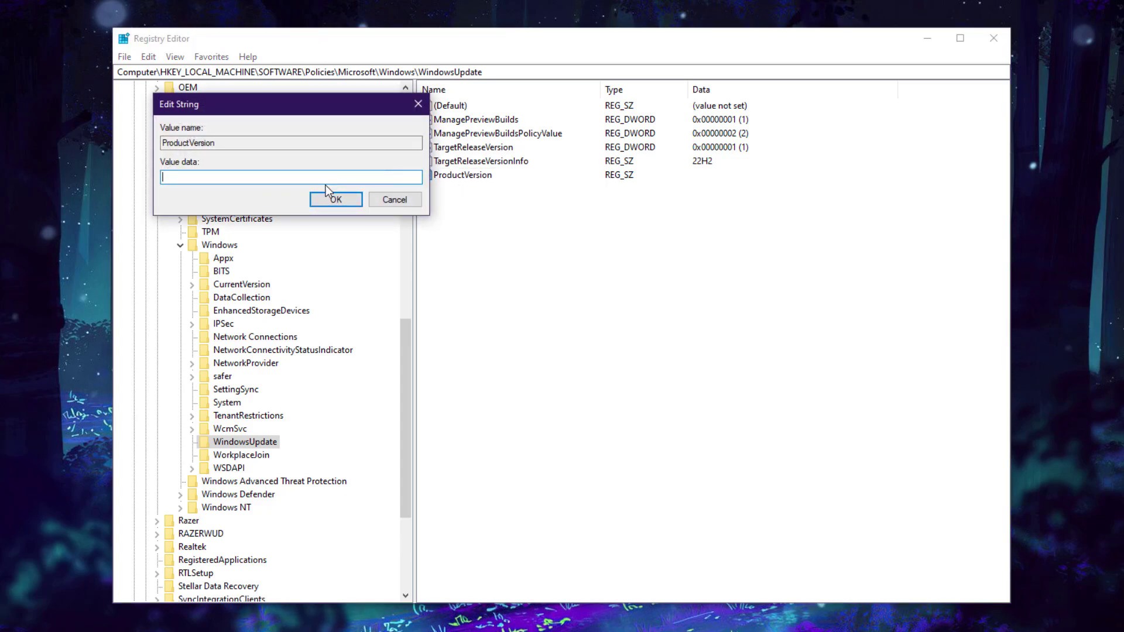
{"action": "type", "text": "Windows 10"}
{"action": "left_click", "coordinate": [316, 199]}
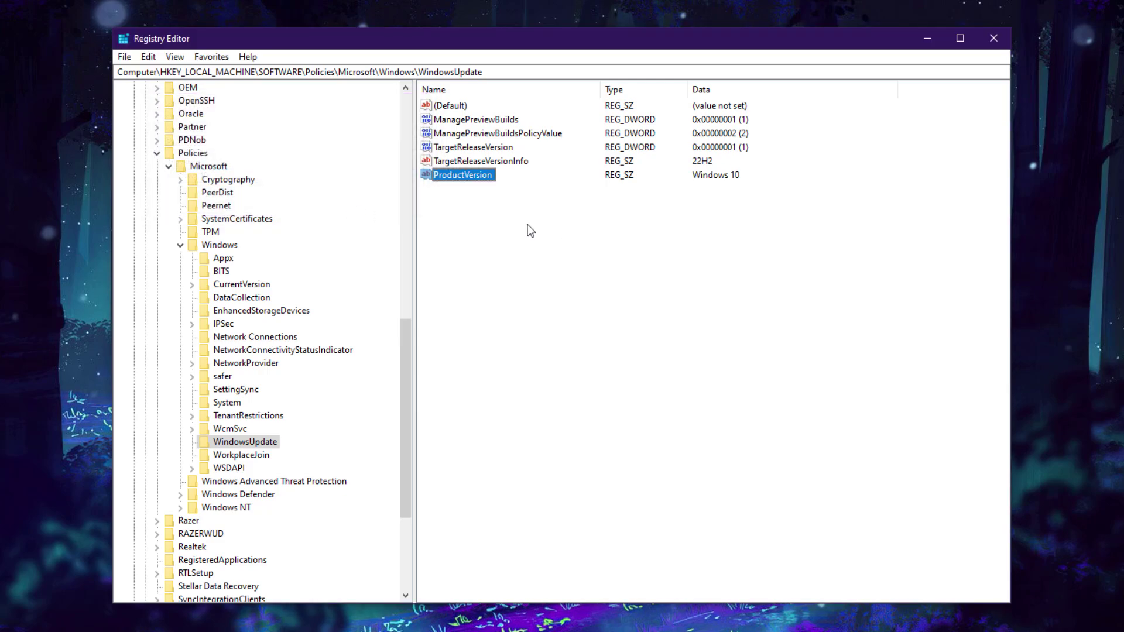
{"action": "left_click_drag", "start_coordinate": [527, 205], "coordinate": [471, 150]}
{"action": "left_click", "coordinate": [514, 209]}
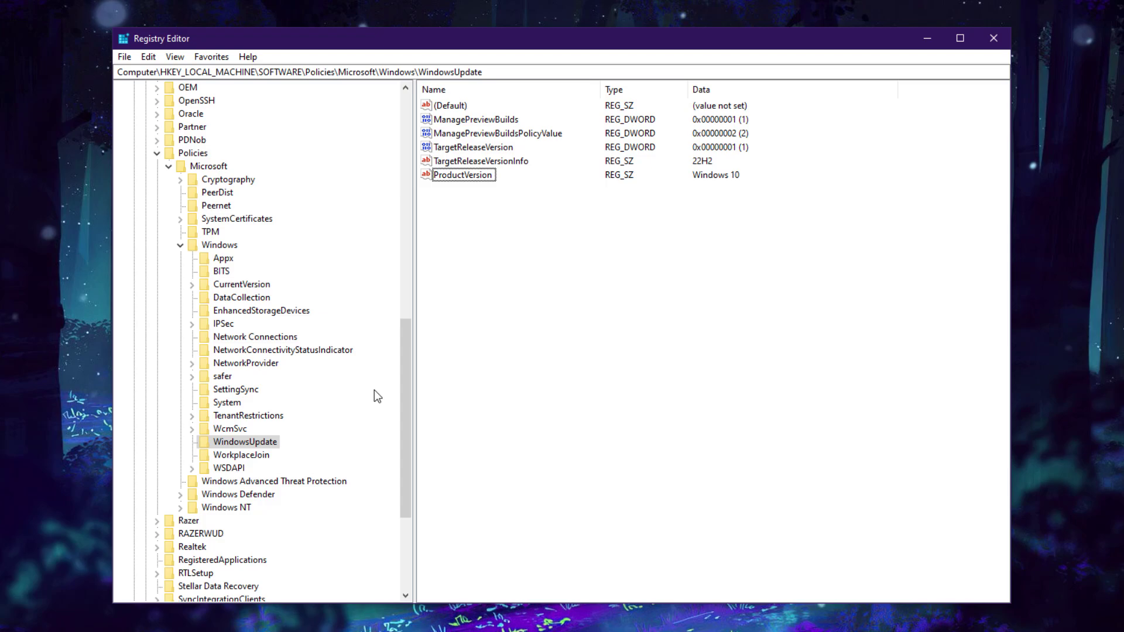
Close Registry Editor and view the configured update policies under Settings' Update & Security
{"action": "left_click", "coordinate": [996, 39]}
{"action": "key", "text": "super"}
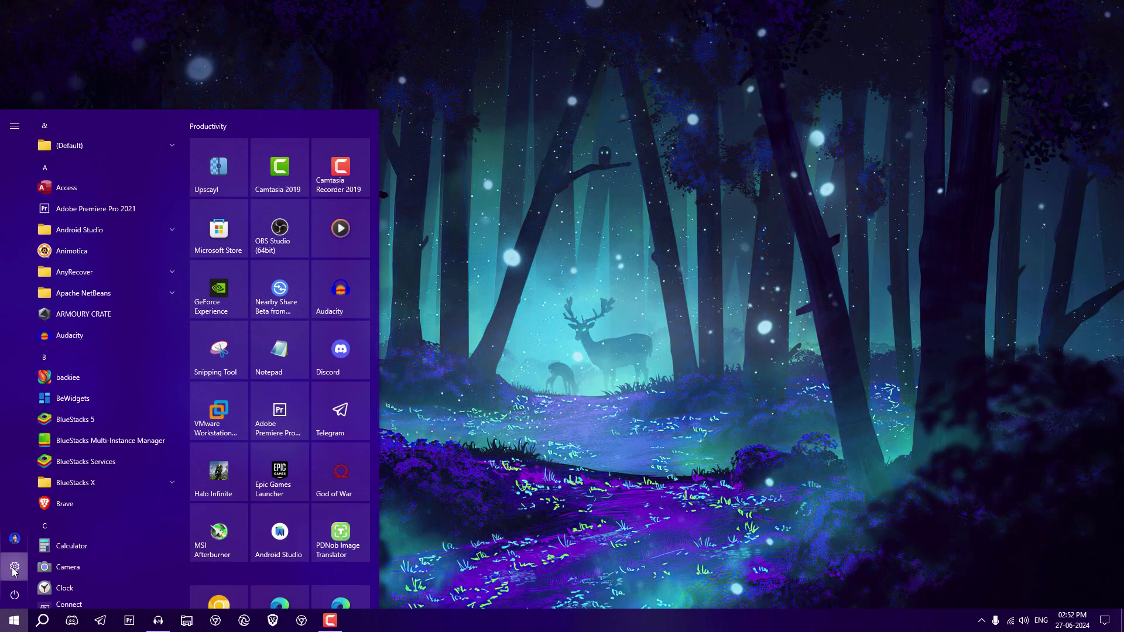
{"action": "left_click", "coordinate": [14, 568]}
{"action": "left_click", "coordinate": [302, 489]}
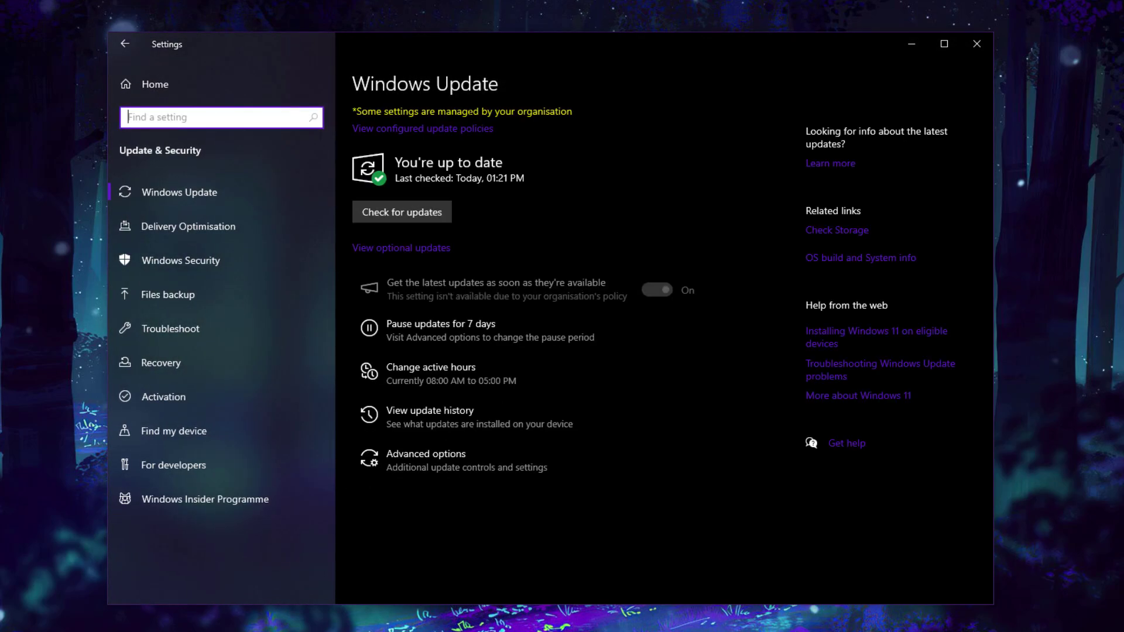
{"action": "left_click", "coordinate": [460, 130]}
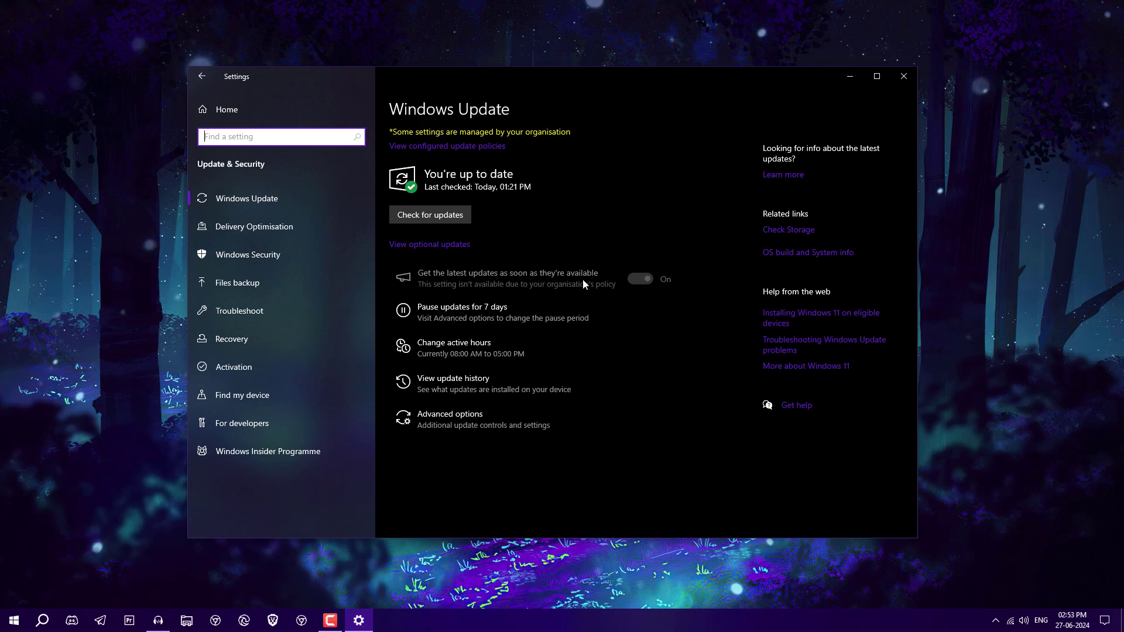
Reopen Registry Editor and delete TargetReleaseVersion, TargetReleaseVersionInfo and ProductVersion
{"action": "key", "text": "alt+F4"}
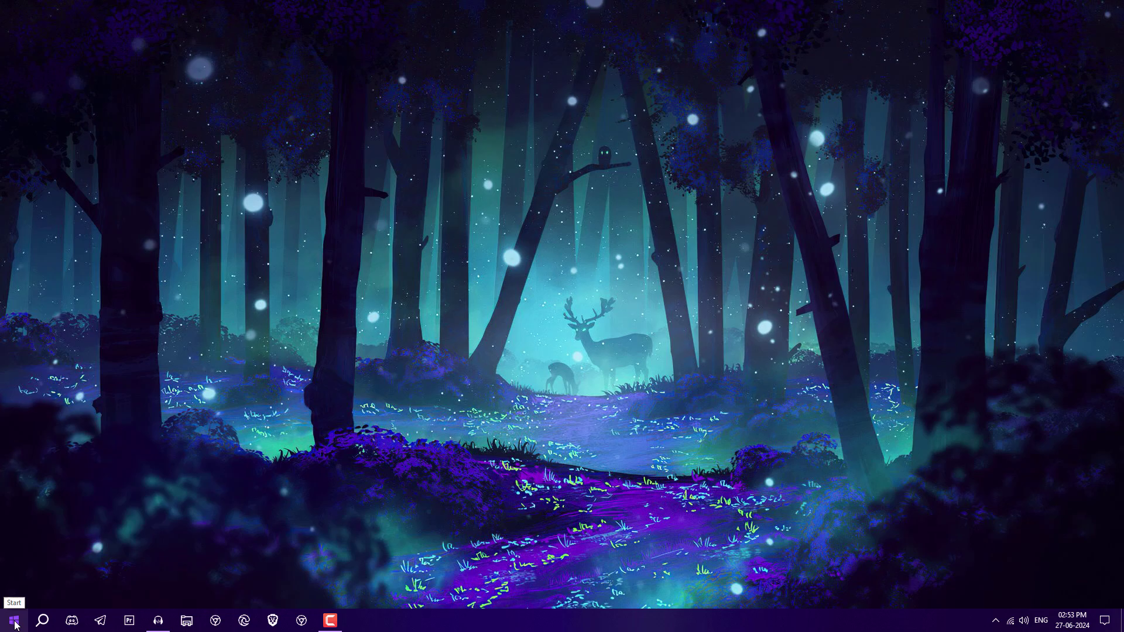
{"action": "left_click", "coordinate": [19, 622]}
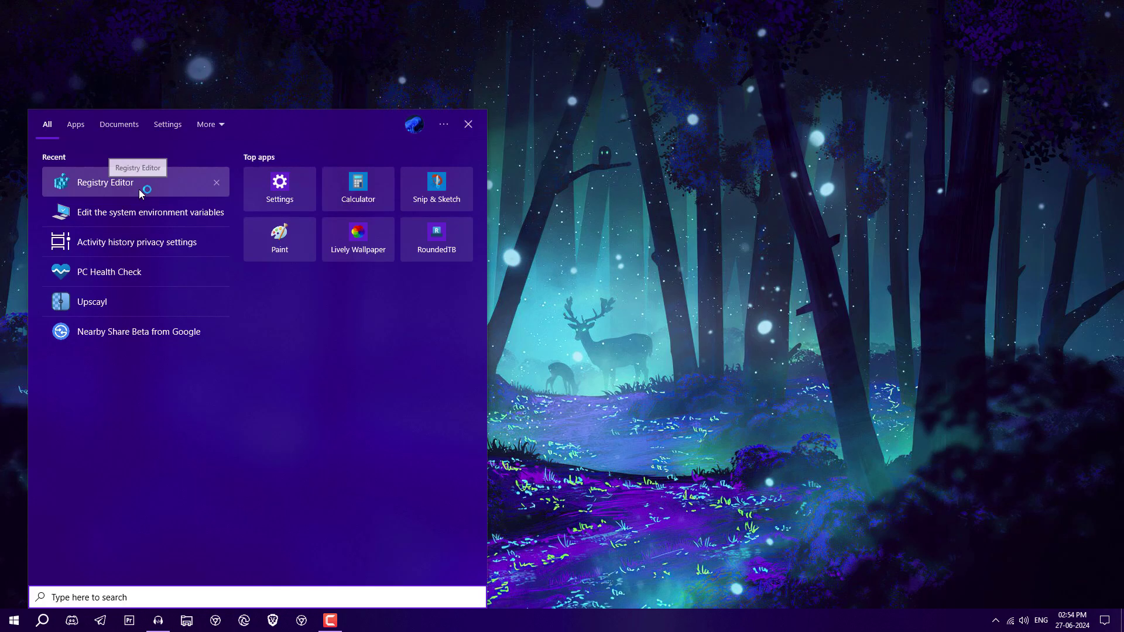
{"action": "left_click", "coordinate": [143, 187]}
{"action": "left_click_drag", "start_coordinate": [525, 236], "coordinate": [485, 180]}
{"action": "right_click", "coordinate": [484, 181]}
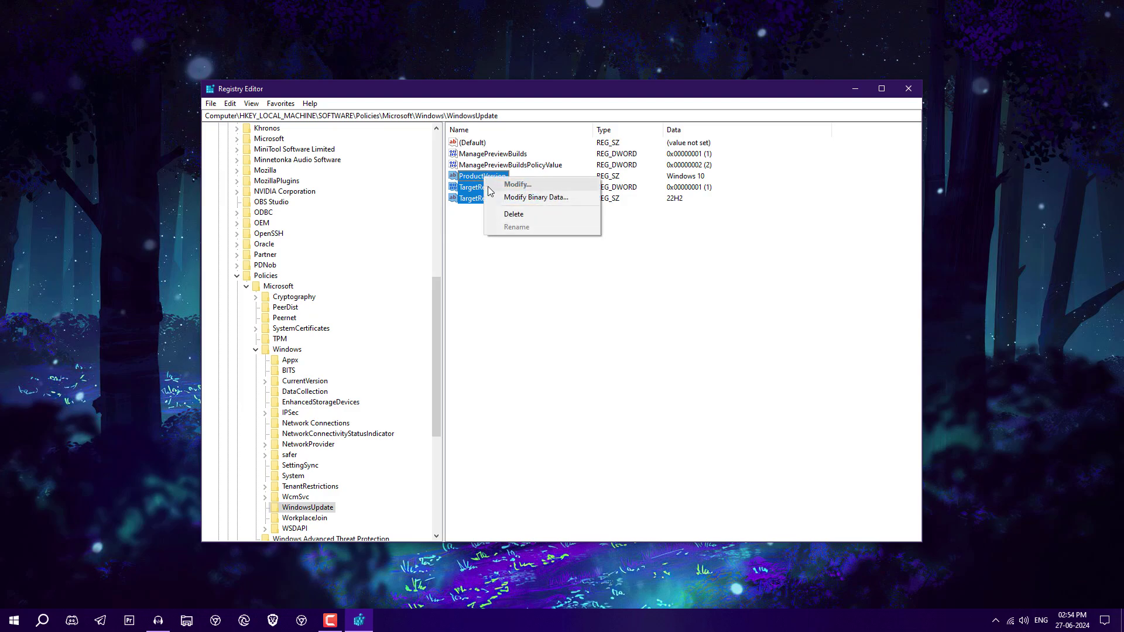
{"action": "left_click", "coordinate": [508, 215]}
Confirm deletion of the three release-version values with Yes
{"action": "left_click", "coordinate": [649, 311]}
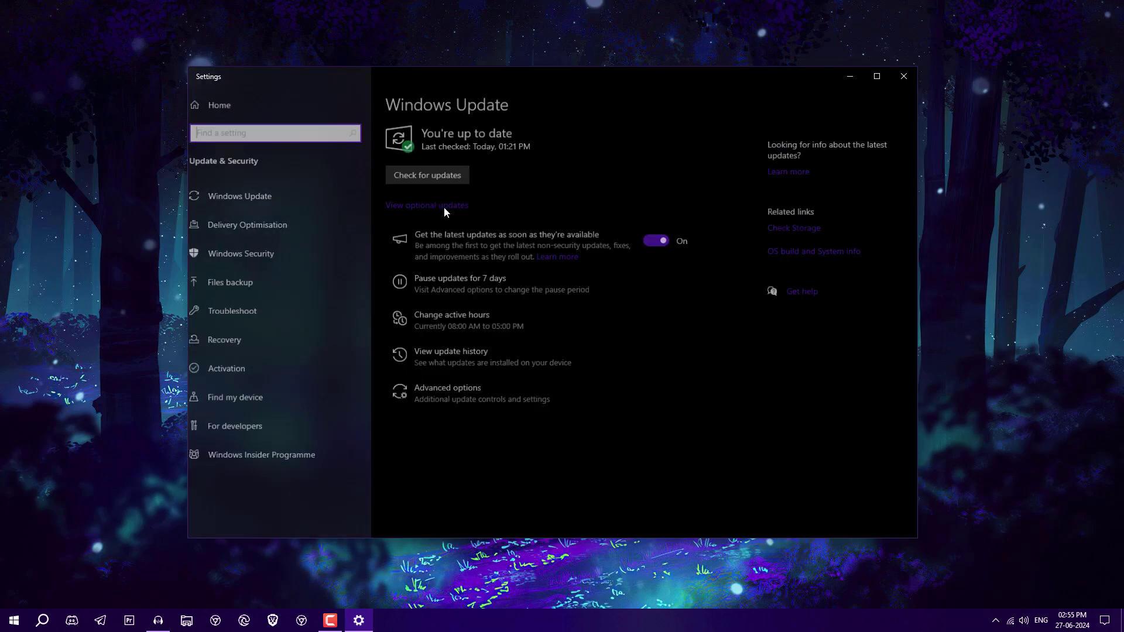